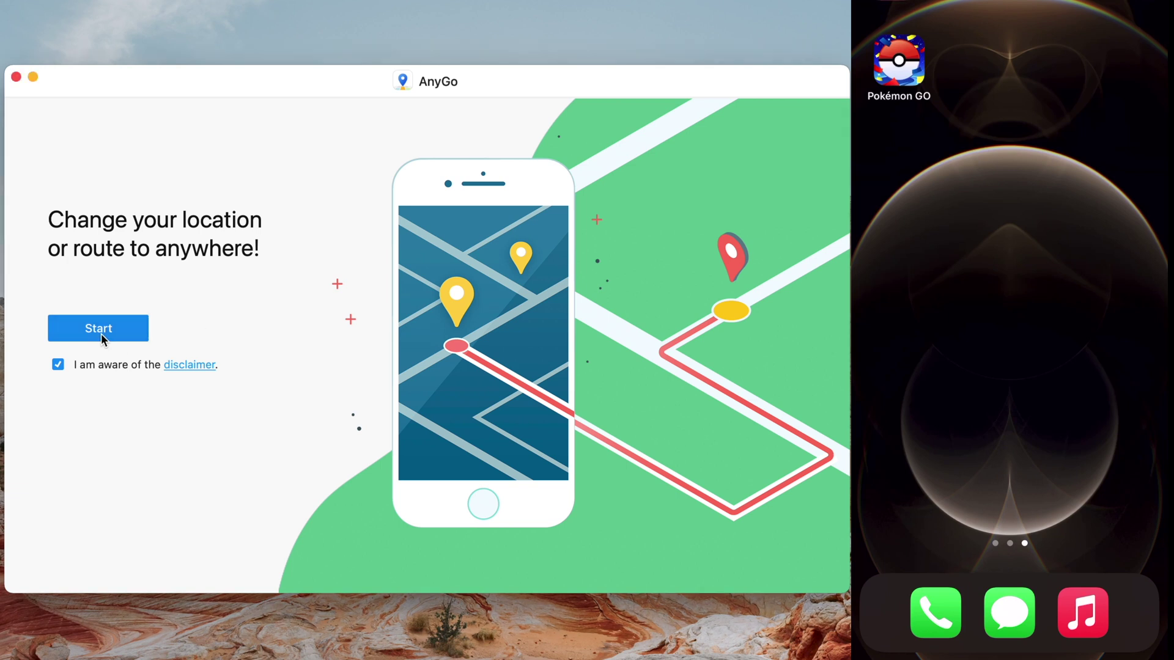
# Step: Get past the AnyGo welcome screen so the connected iPhone's location map loads
pyautogui.click(104, 335)
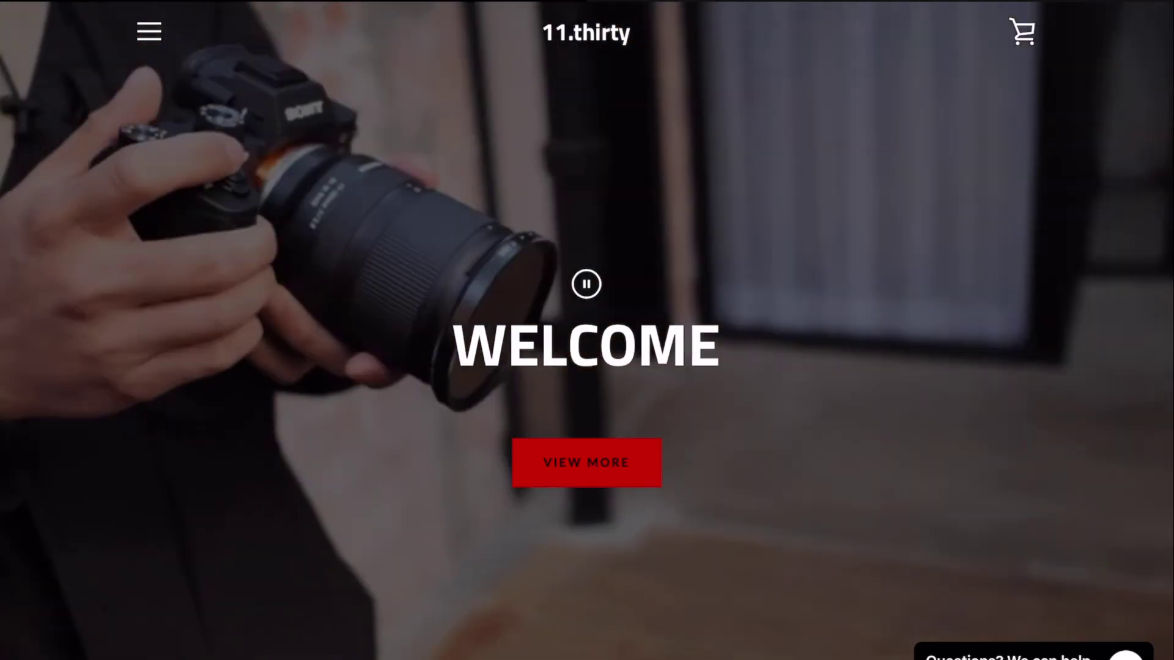
pyautogui.scroll(-4, 587, 330)
pyautogui.scroll(-15, 587, 331)
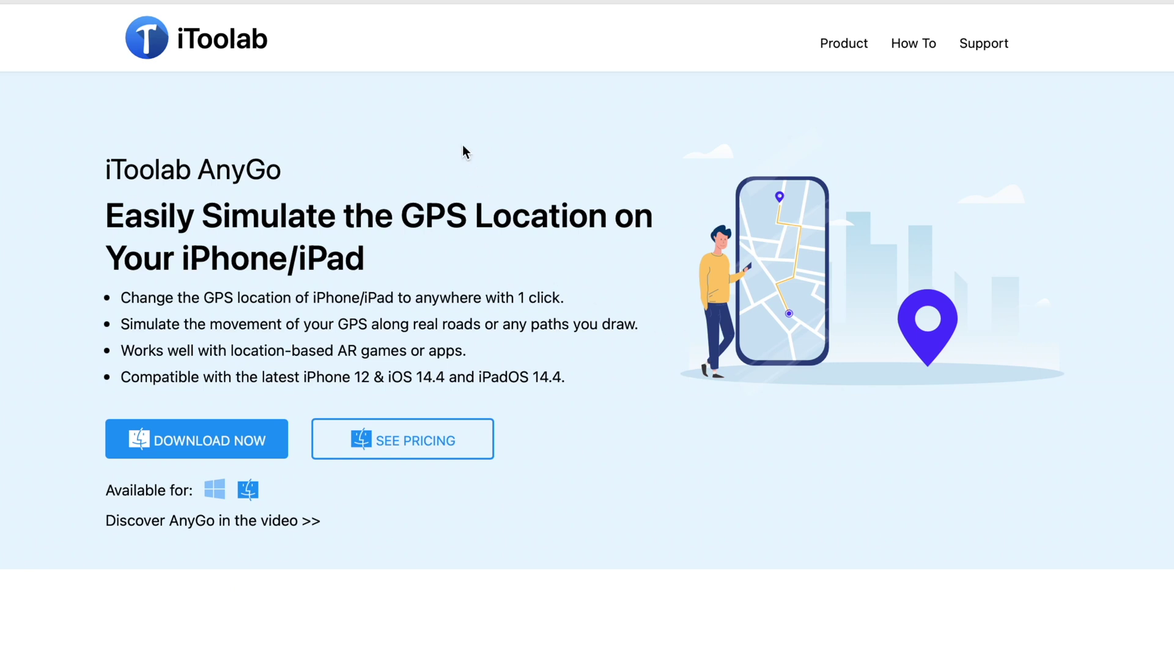
# Step: Dismiss the Favorites popup, scroll to 'Take better control with Joystick', then type 'san francisco' in AnyGo's search
pyautogui.click(513, 5)
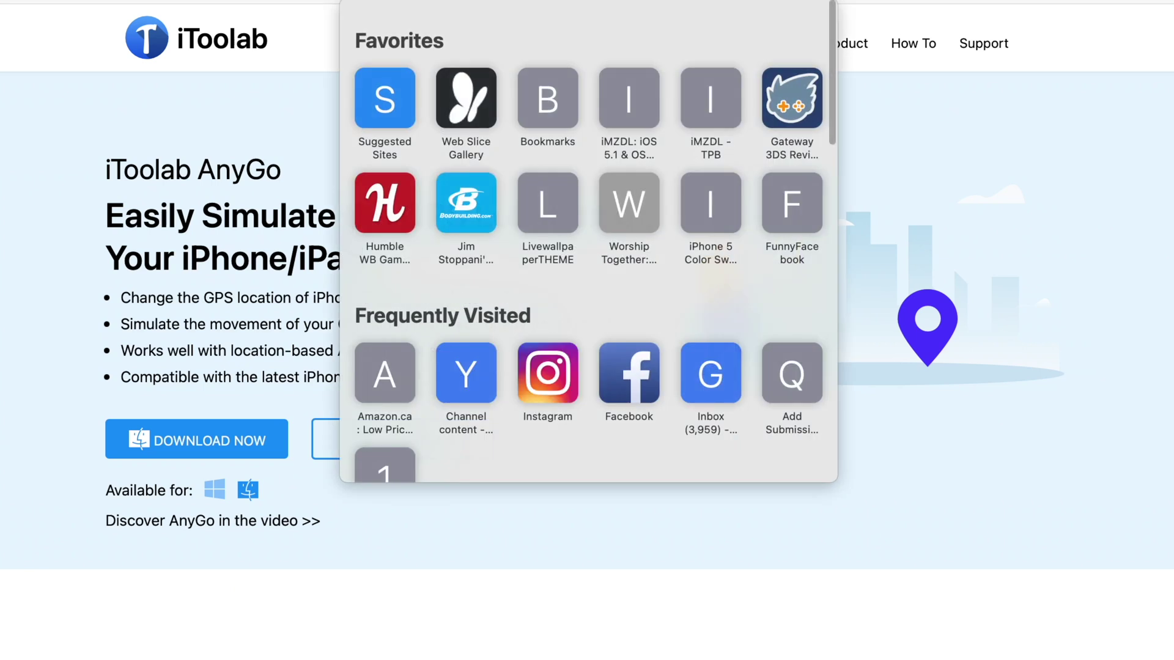
pyautogui.click(290, 155)
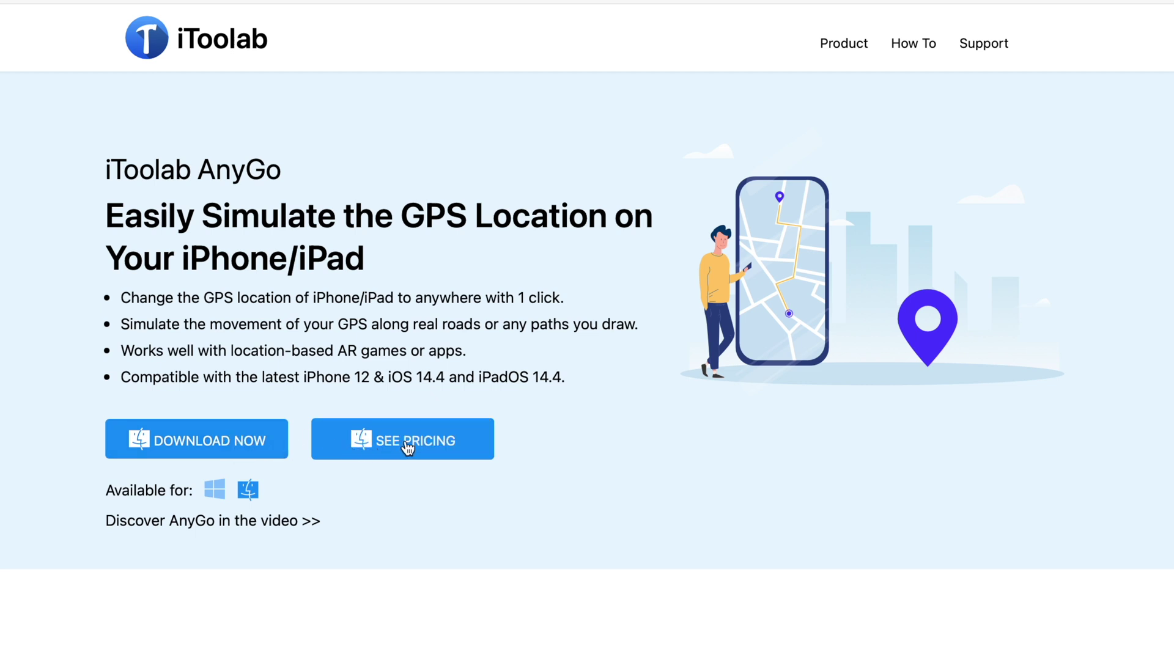
pyautogui.scroll(-10, 296, 163)
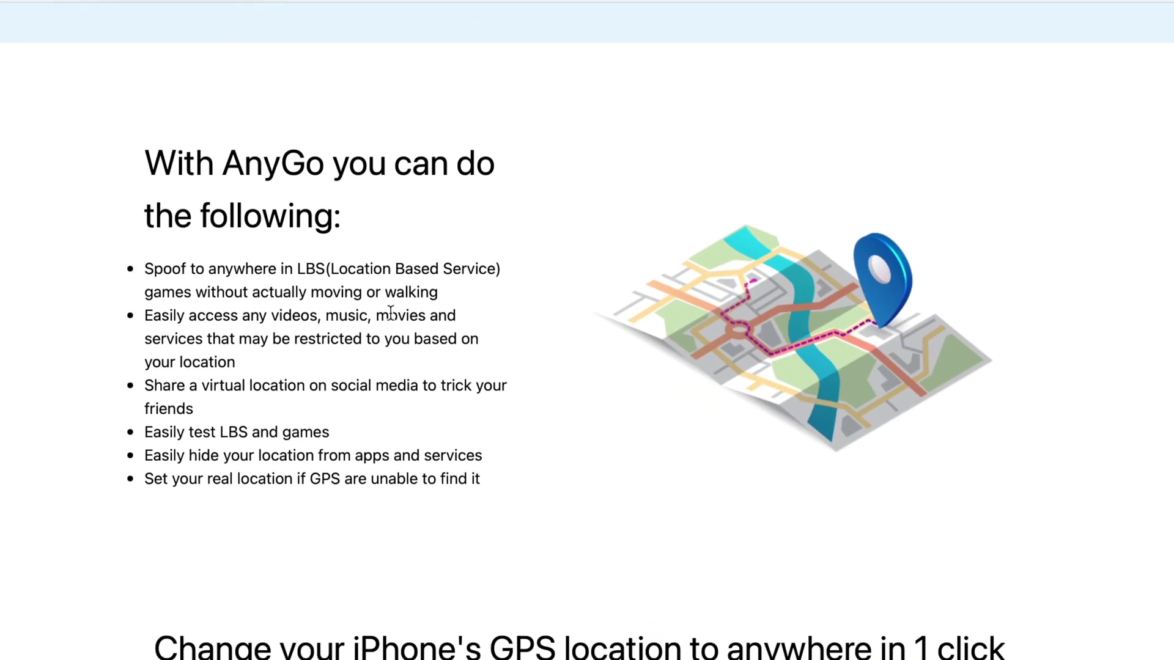
pyautogui.scroll(-9, 390, 313)
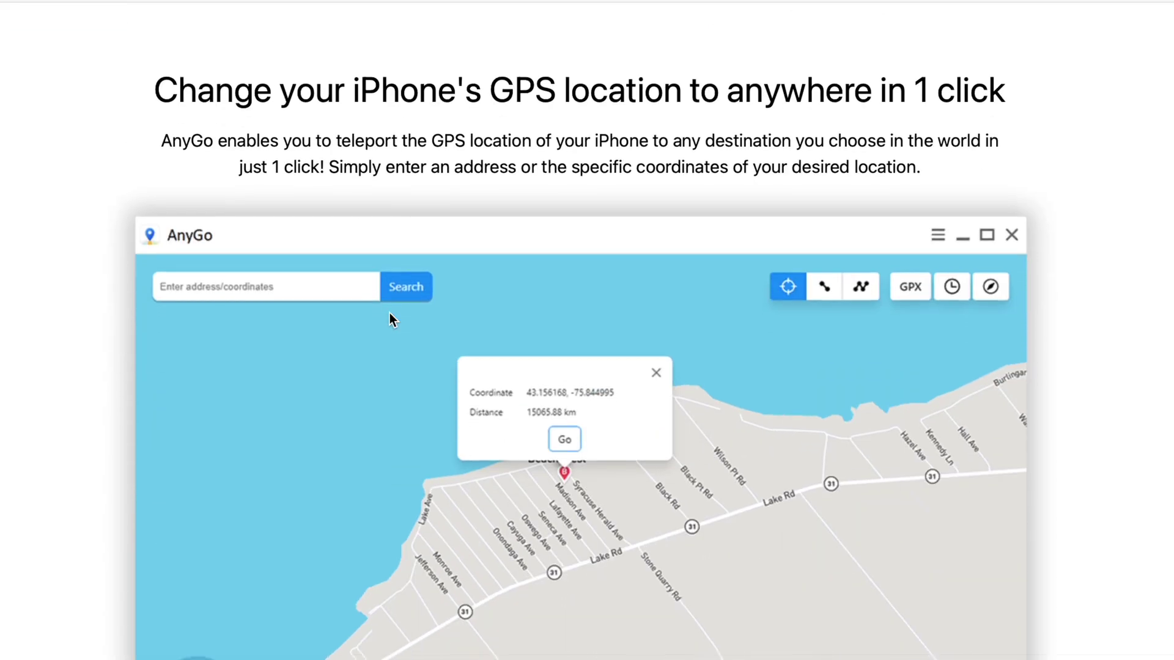
pyautogui.scroll(-10, 390, 313)
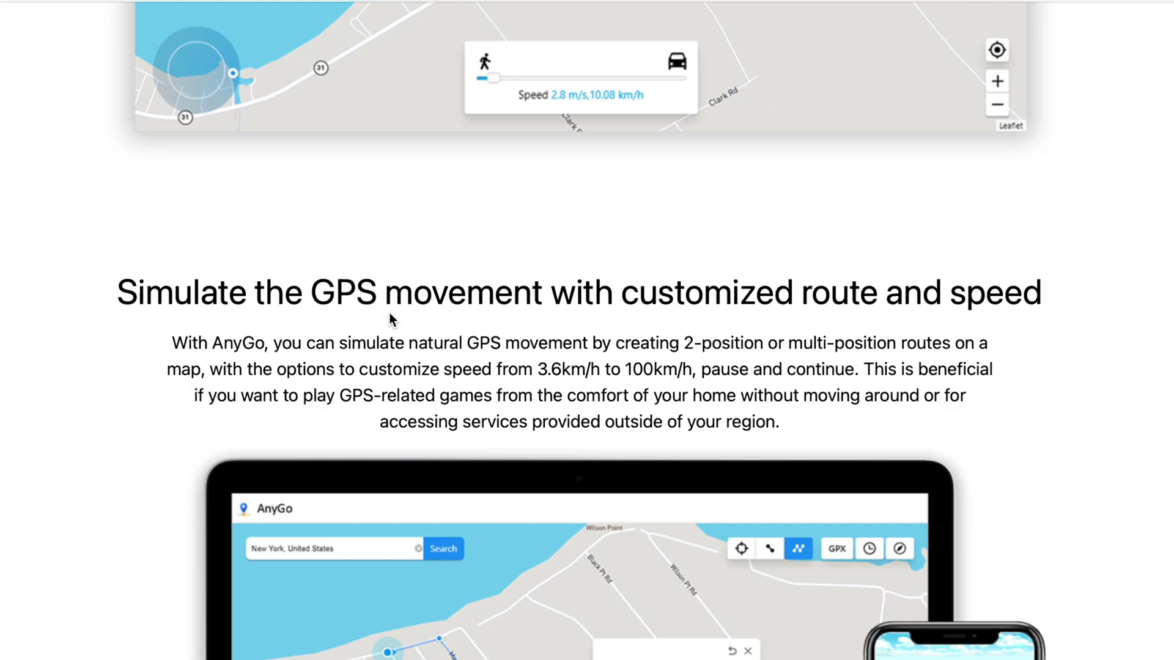
pyautogui.scroll(-5, 390, 313)
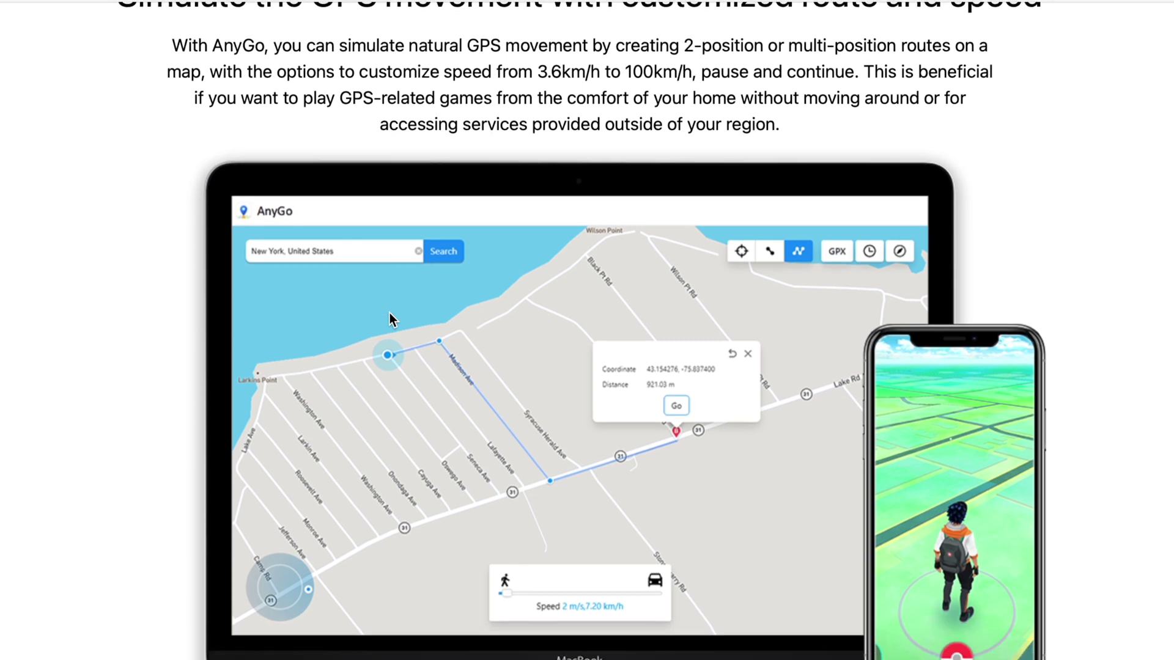
pyautogui.scroll(-12, 390, 313)
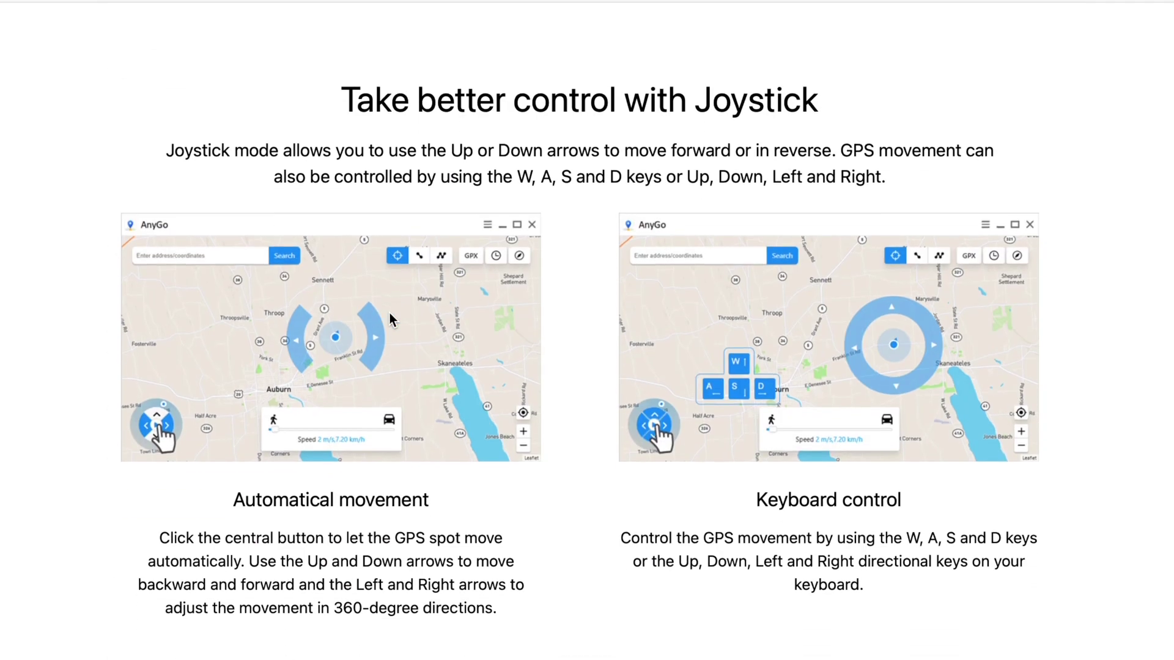
pyautogui.scroll(-1, 390, 313)
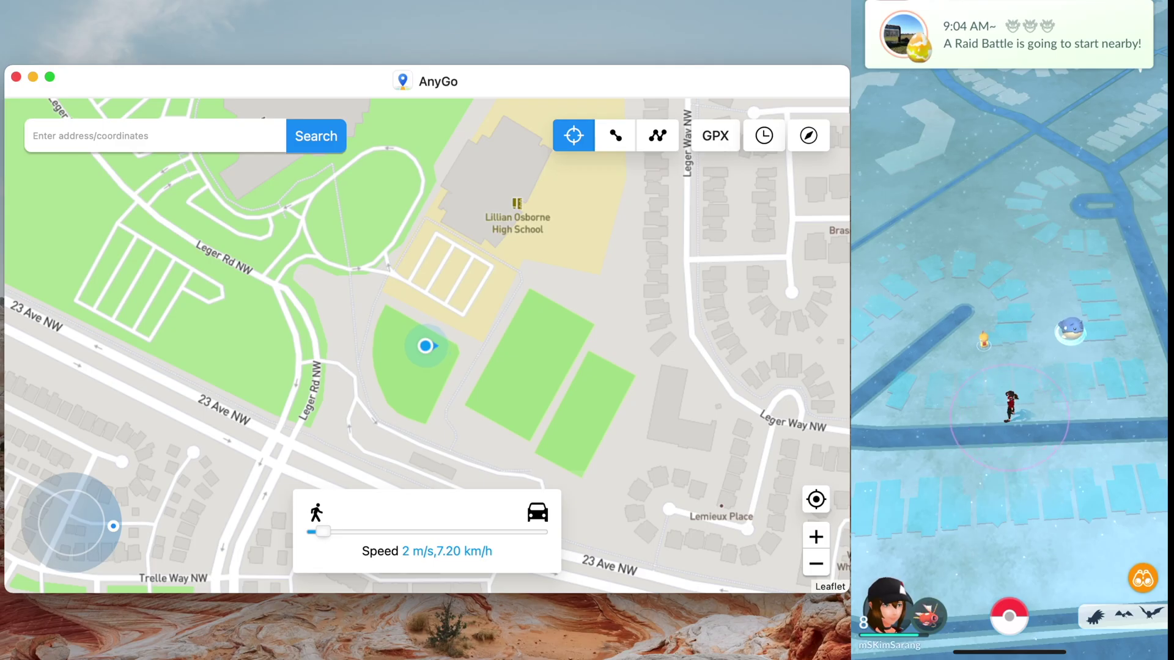
pyautogui.click(95, 141)
pyautogui.write('san fran')
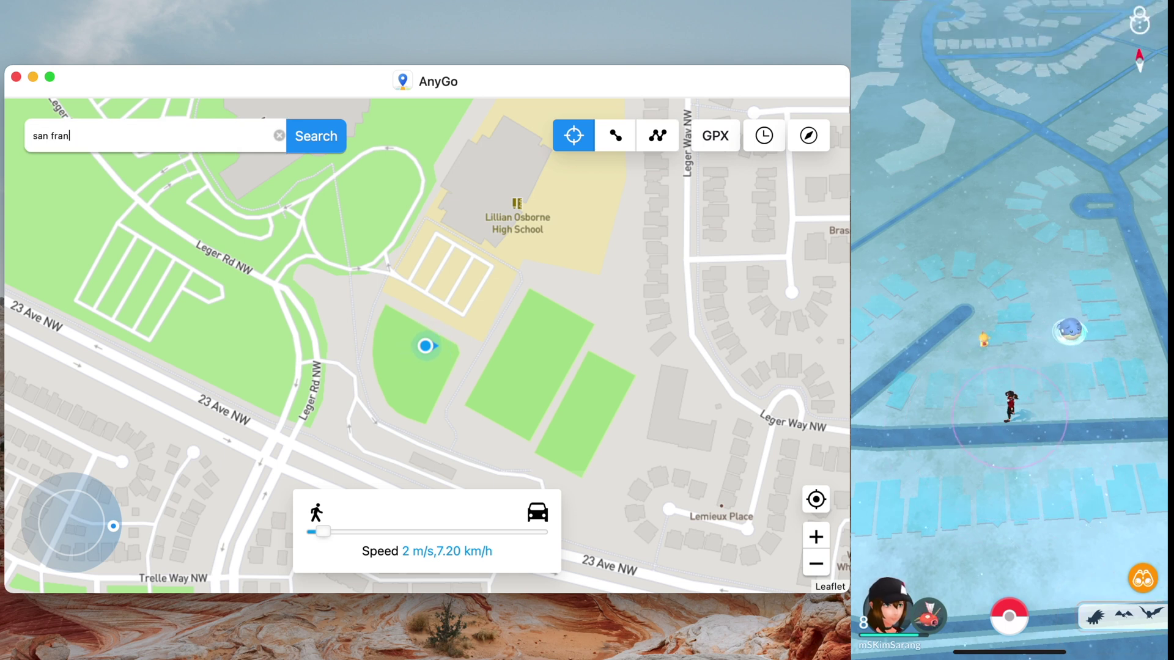
pyautogui.write('cisco')
# Step: Teleport the iPhone to San Francisco, California, United States, then enter 'new york' in the search
pyautogui.press('Return')
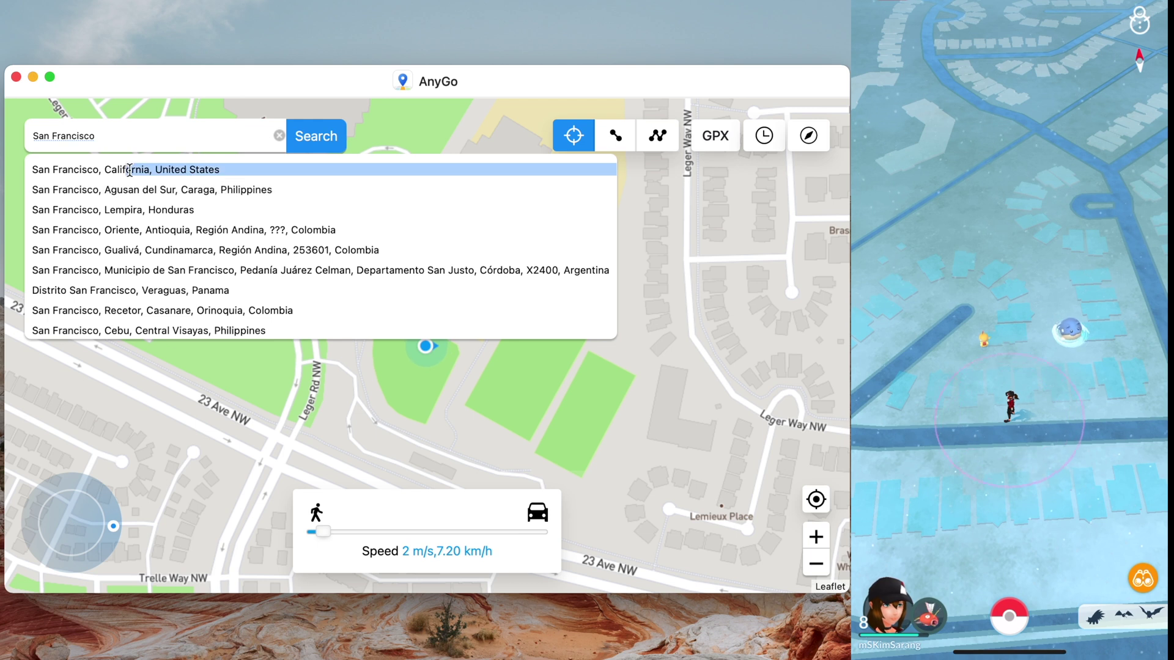
pyautogui.click(114, 174)
pyautogui.click(310, 150)
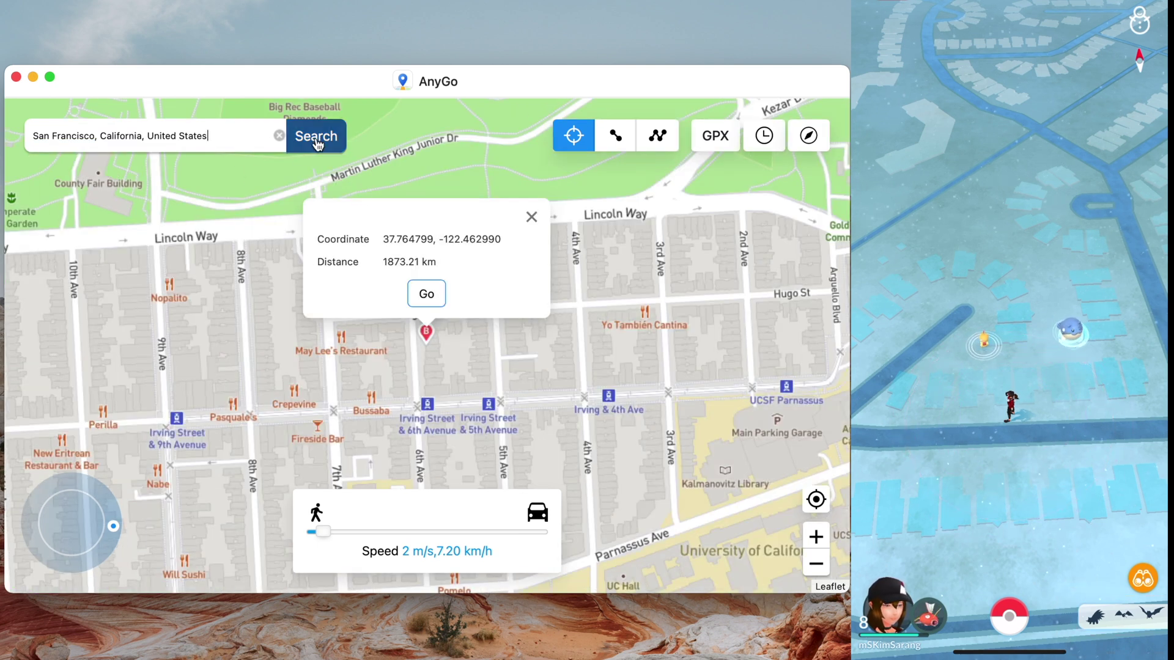
pyautogui.click(429, 294)
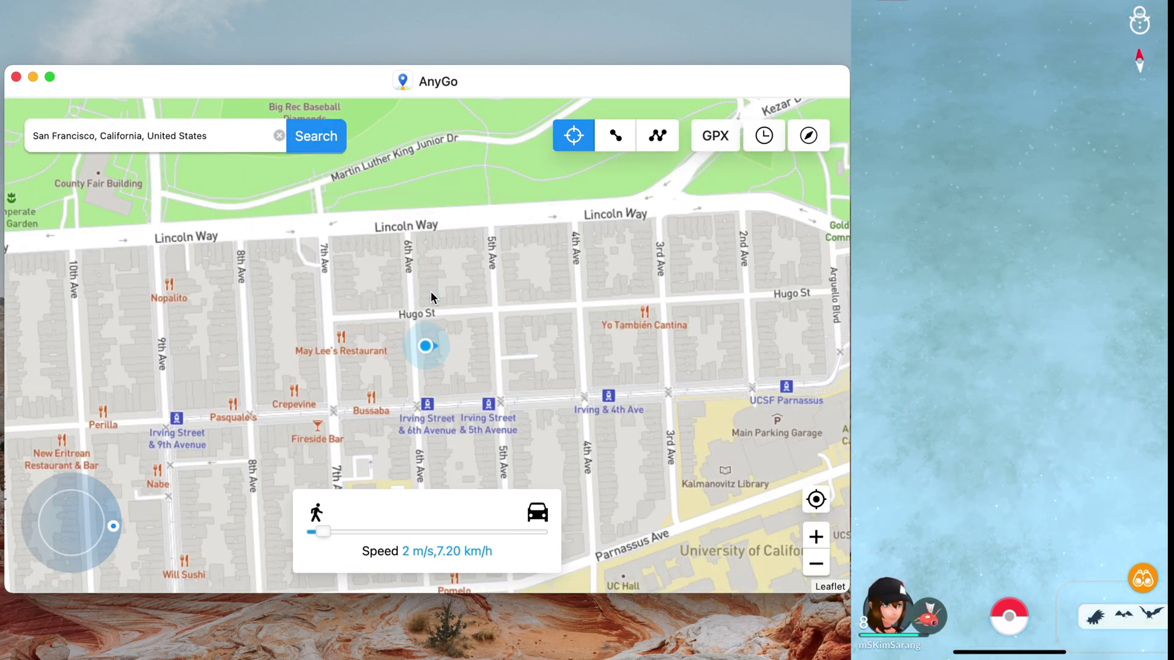
pyautogui.click(279, 135)
pyautogui.write('new york')
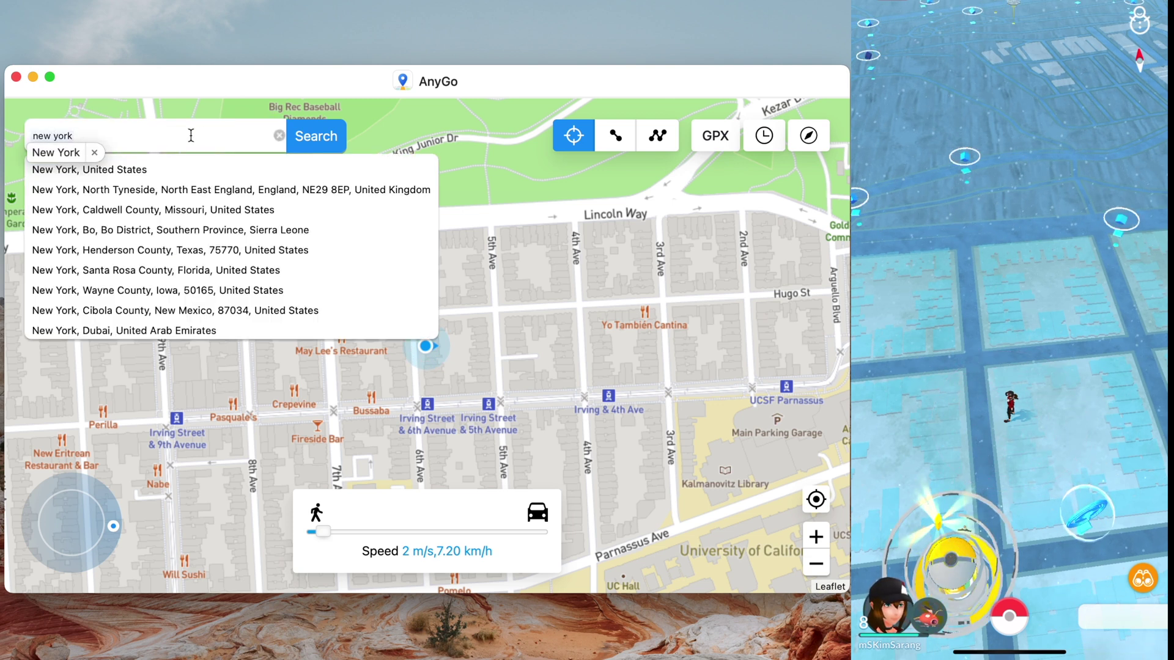
# Step: Teleport the iPhone to New York, United States and clear the address field
pyautogui.click(178, 166)
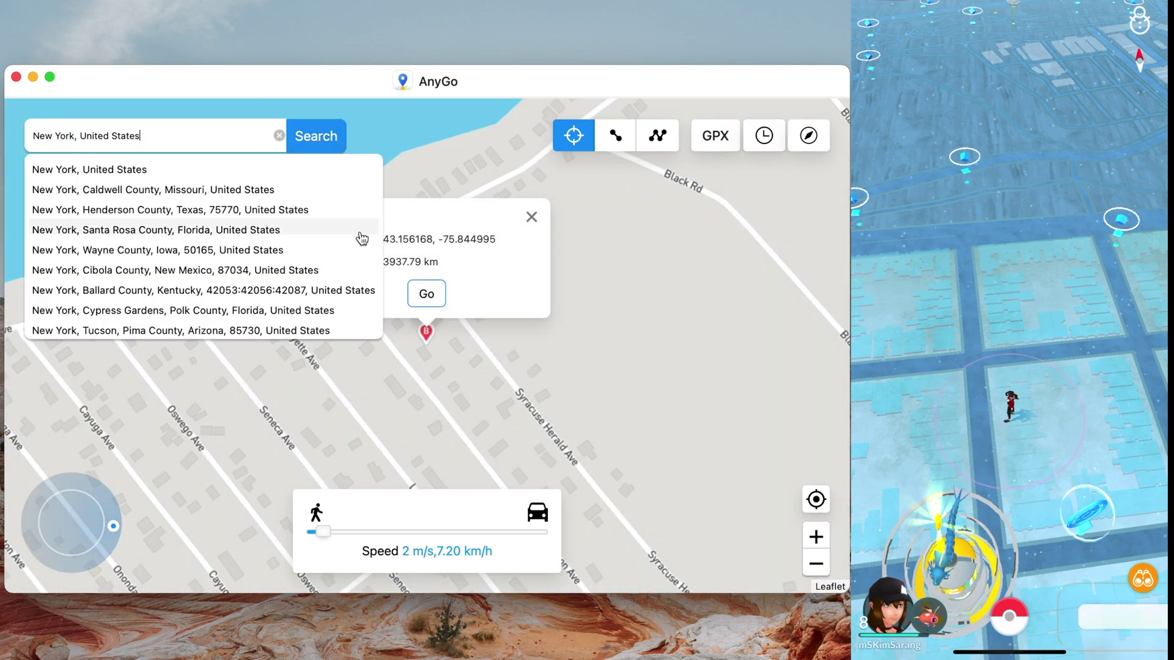
pyautogui.click(420, 291)
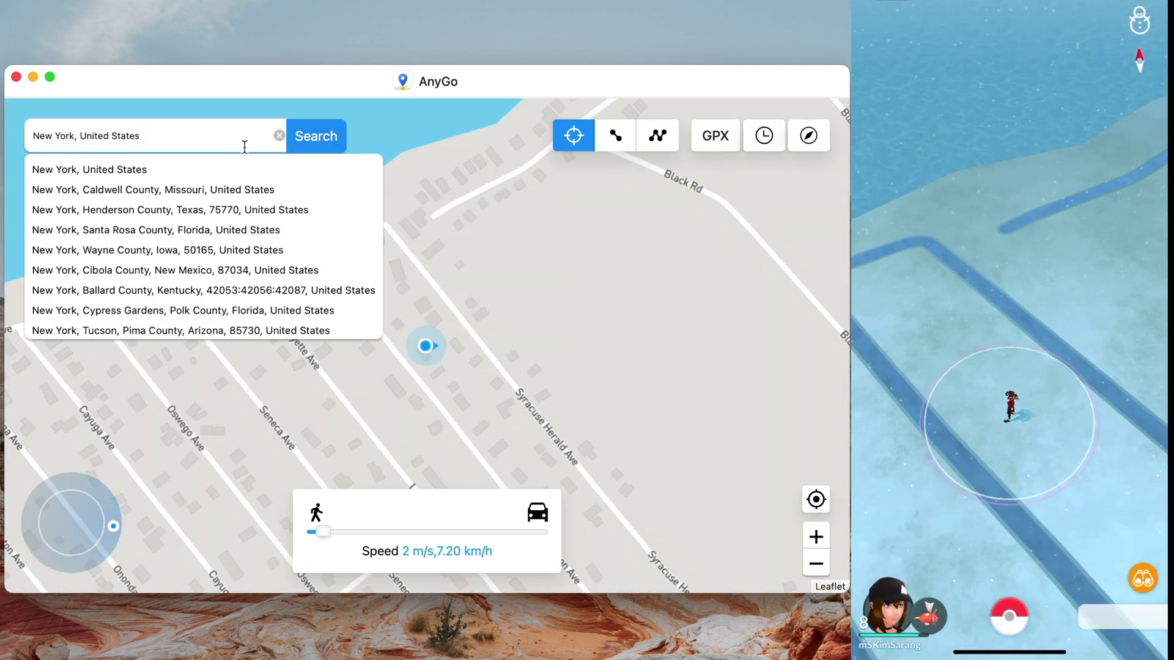
pyautogui.click(184, 139)
pyautogui.press('super+a')
pyautogui.press('BackSpace')
# Step: Teleport the iPhone to London, Greater London, England near Trafalgar Square
pyautogui.write('san f')
pyautogui.press('super+a')
pyautogui.press('BackSpace')
pyautogui.write('london')
pyautogui.click(152, 169)
pyautogui.click(424, 294)
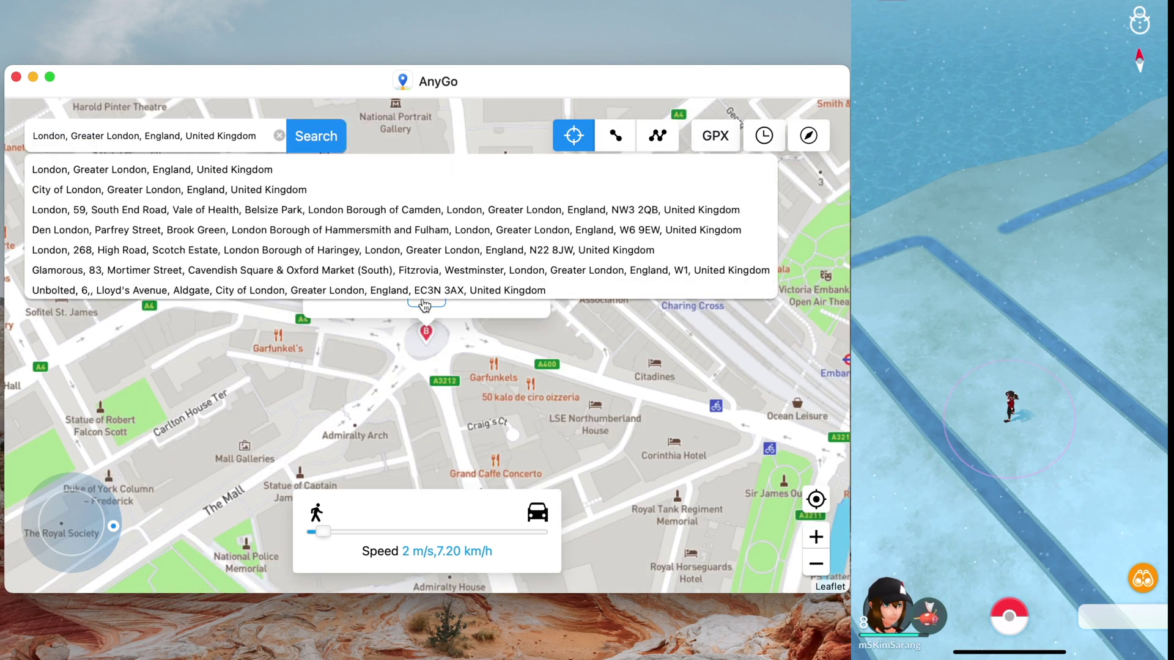
pyautogui.click(279, 136)
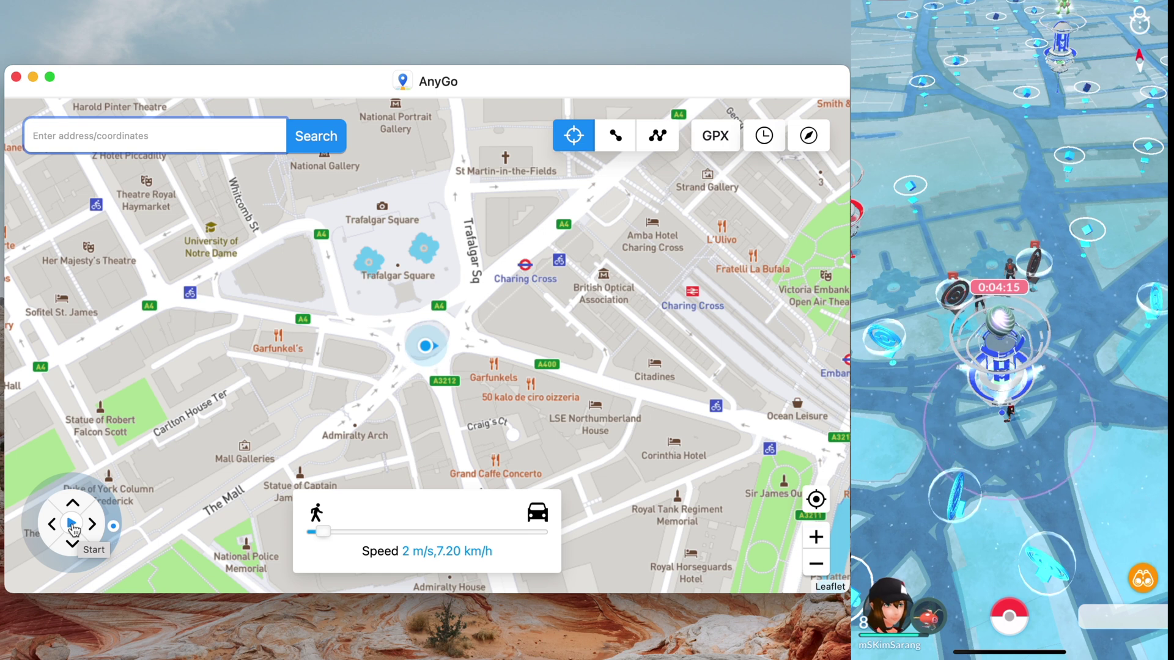
# Step: Turn the joystick heading up-right, try 13 m/s and 100 km/h, then settle at 1 m/s
pyautogui.moveTo(115, 531); pyautogui.dragTo(98, 497)
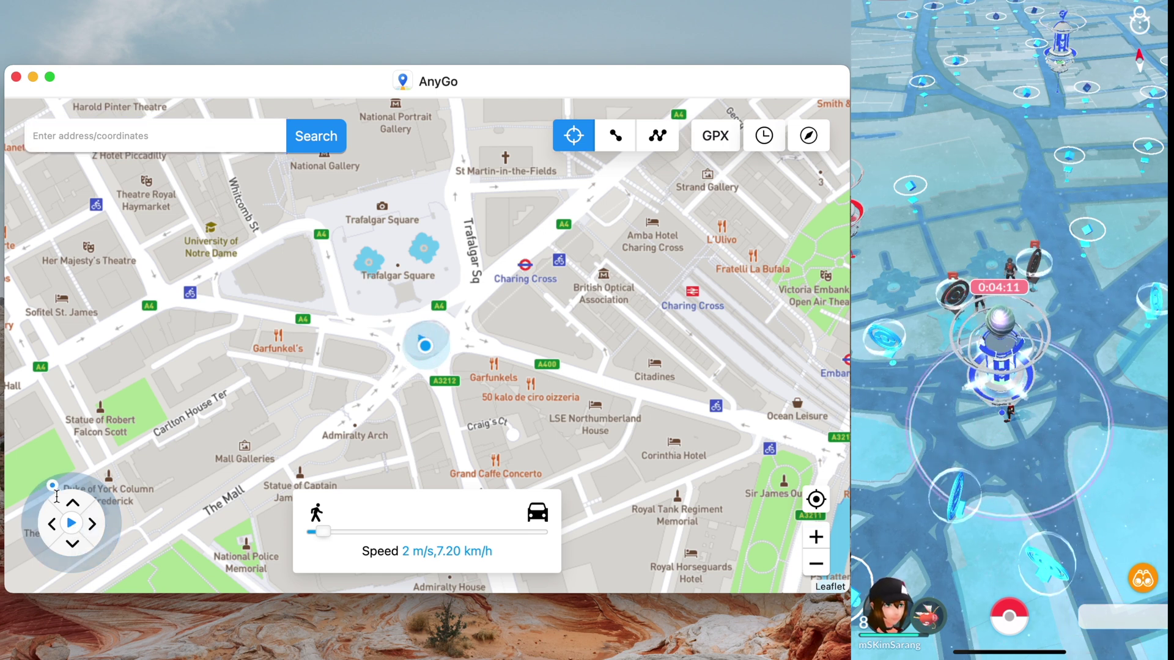
pyautogui.scroll(5, 439, 356)
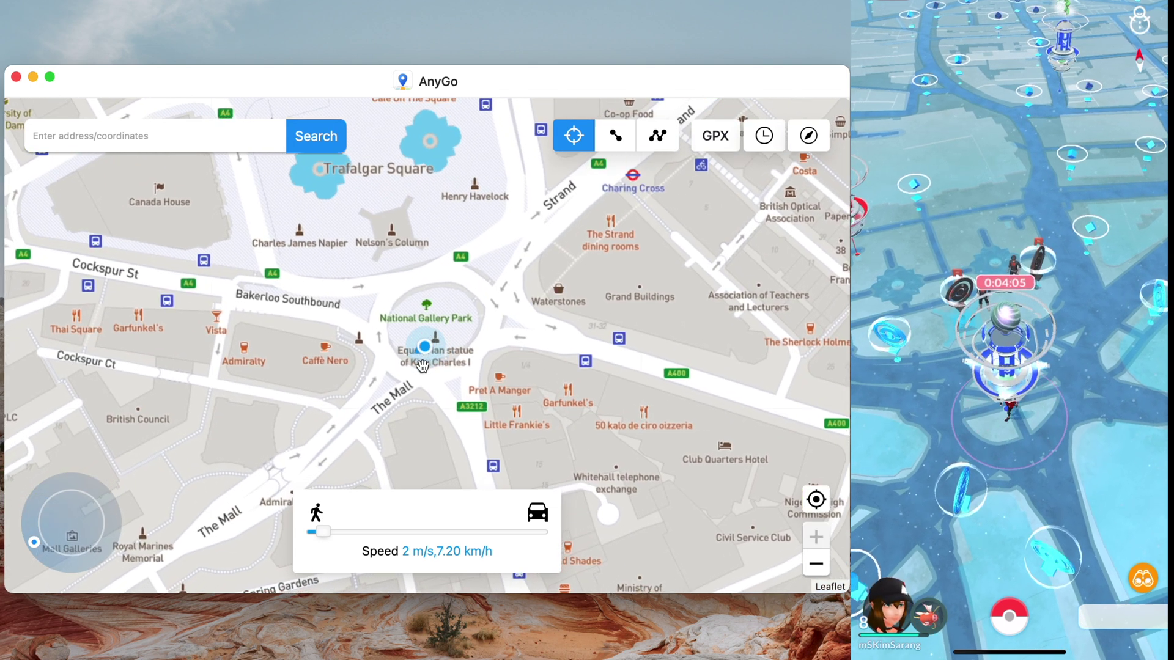
pyautogui.moveTo(323, 538); pyautogui.dragTo(421, 543)
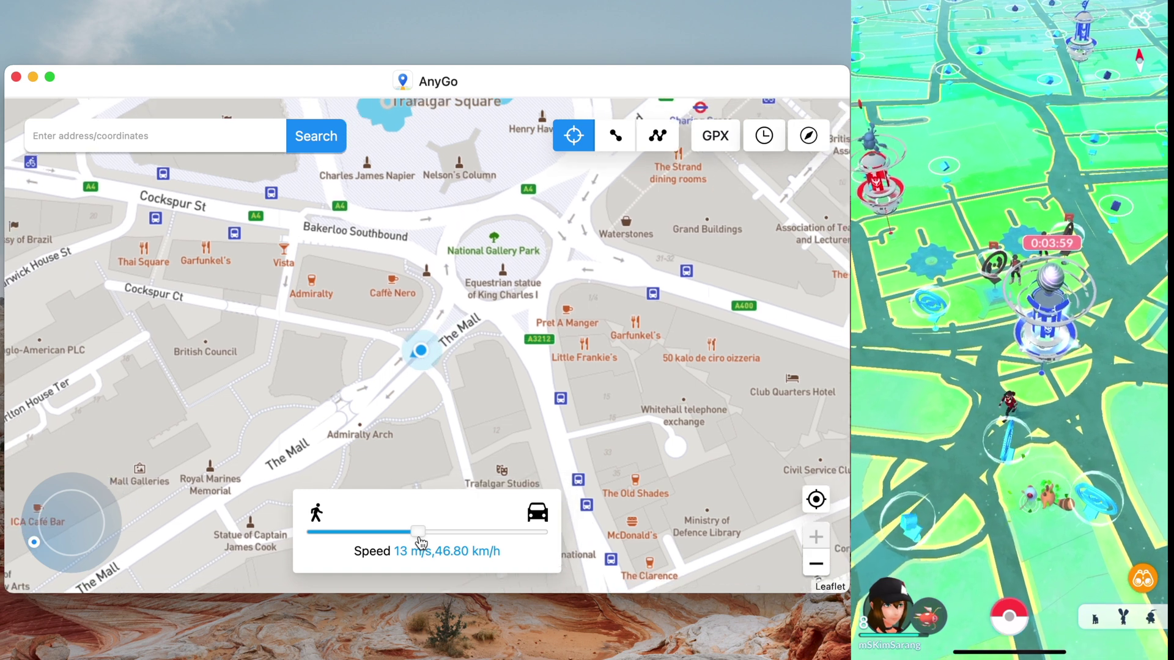
pyautogui.moveTo(420, 538); pyautogui.dragTo(555, 525)
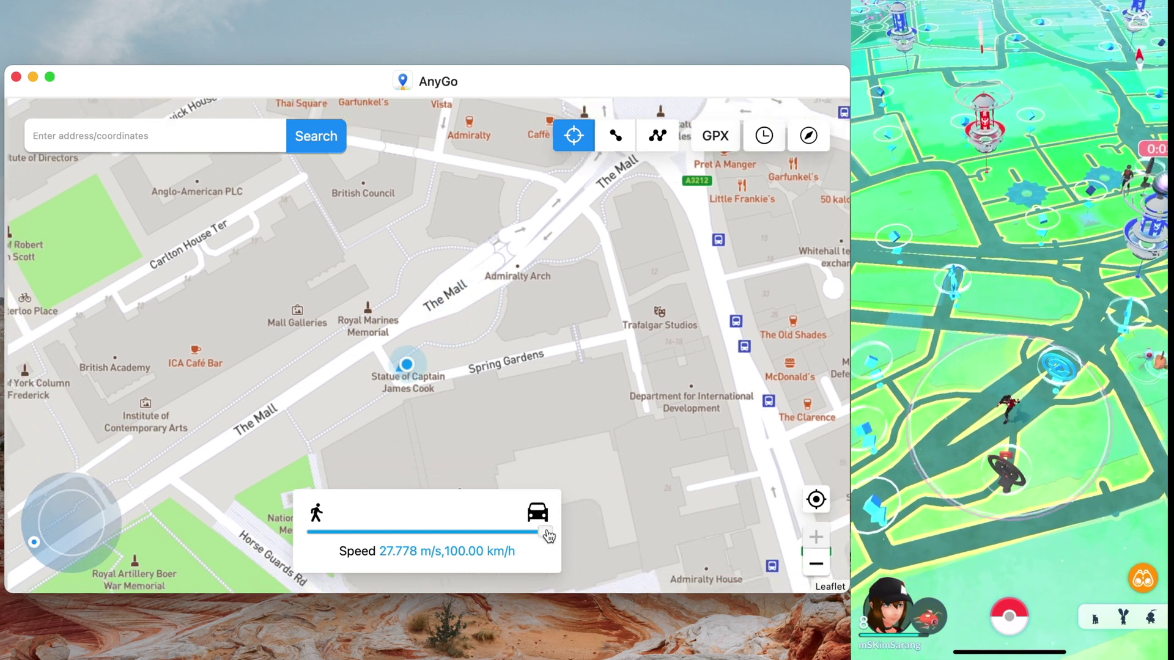
pyautogui.moveTo(544, 533); pyautogui.dragTo(316, 527)
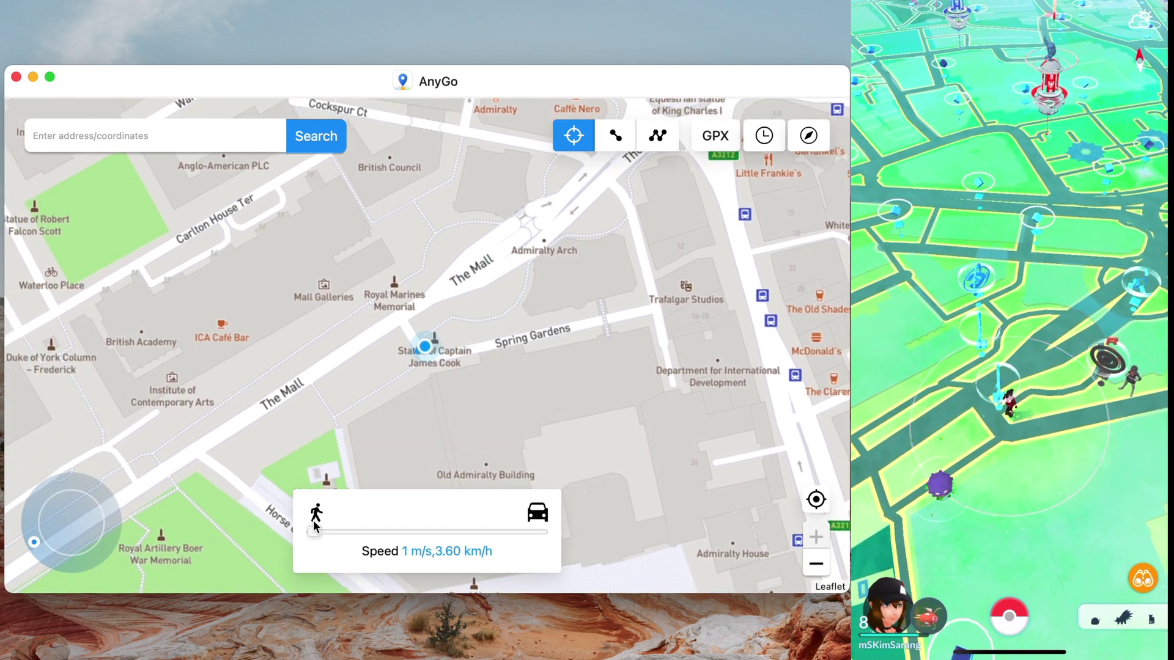
# Step: Teleport the location to the 'San Francisco, California' search result
pyautogui.click(208, 143)
pyautogui.write('san franc')
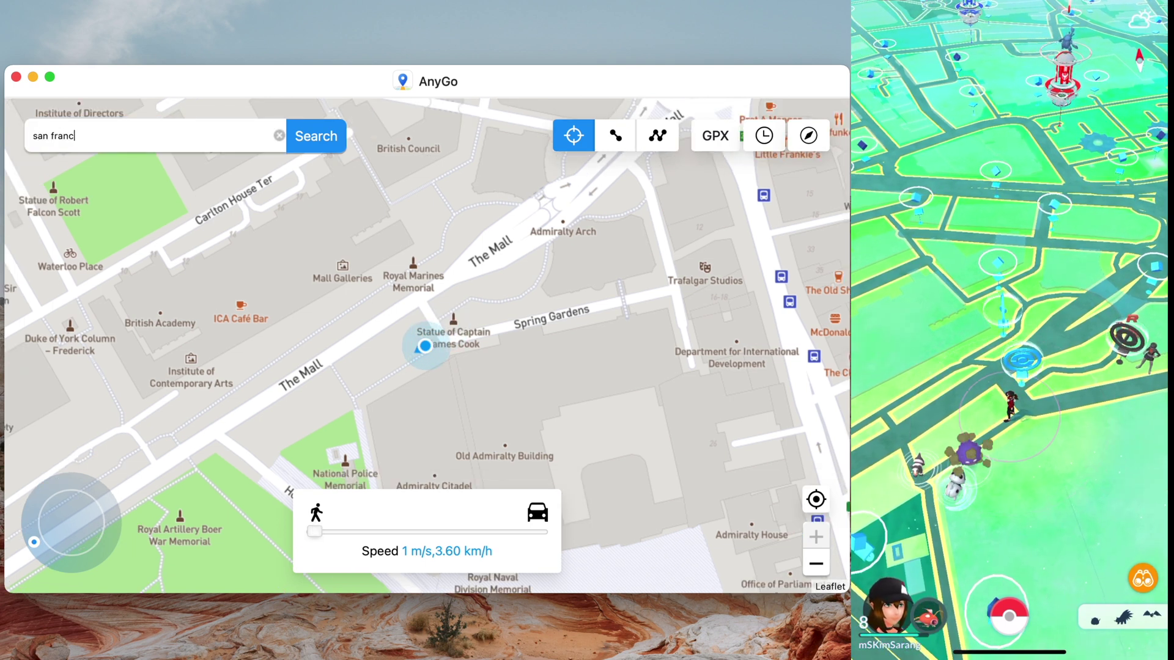
pyautogui.write('isco')
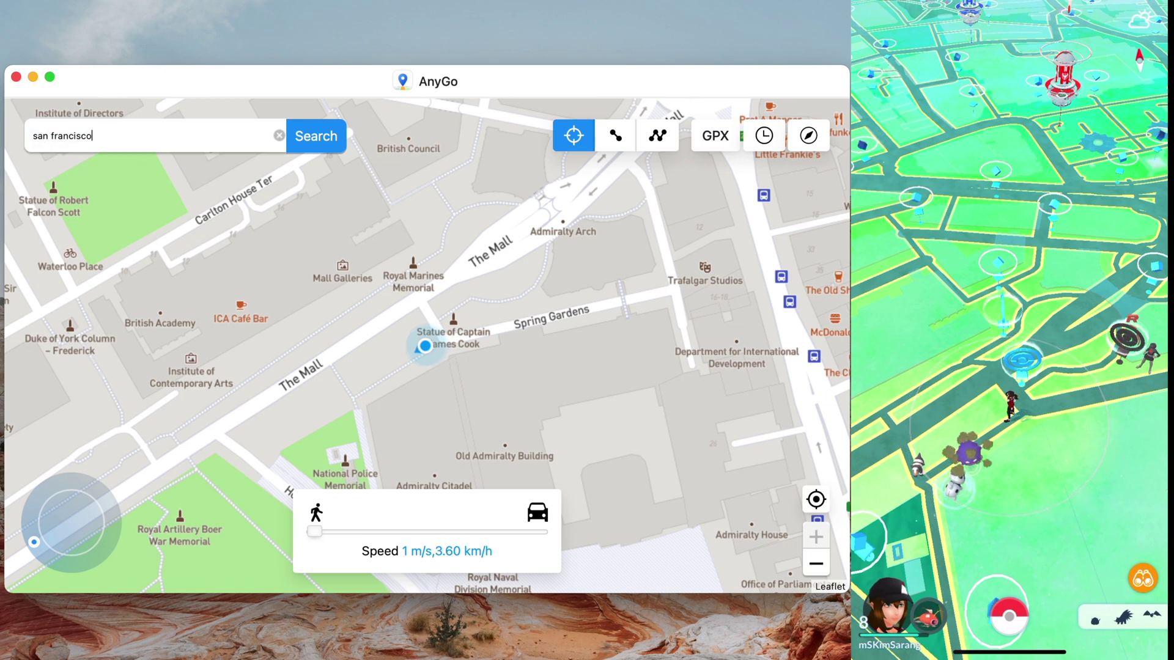
pyautogui.click(120, 170)
pyautogui.click(424, 293)
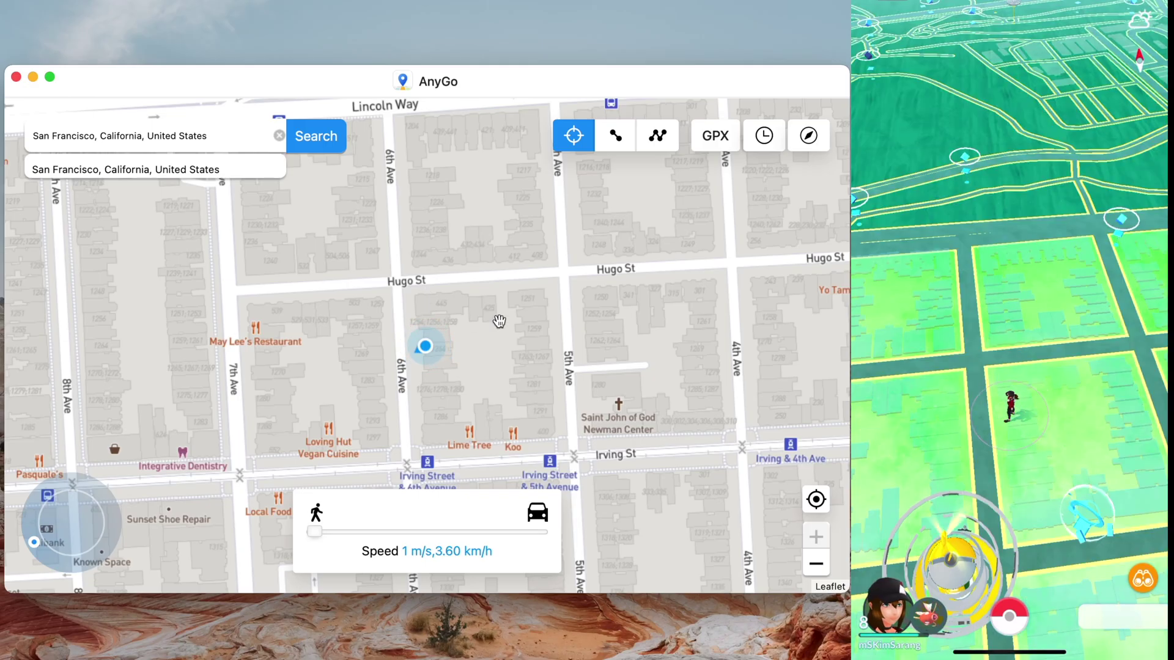
# Step: Zoom the map out to the whole city and pan to reveal Alcatraz and Sausalito
pyautogui.click(815, 565)
pyautogui.click(815, 564)
pyautogui.moveTo(847, 510); pyautogui.dragTo(765, 509)
pyautogui.click(815, 564)
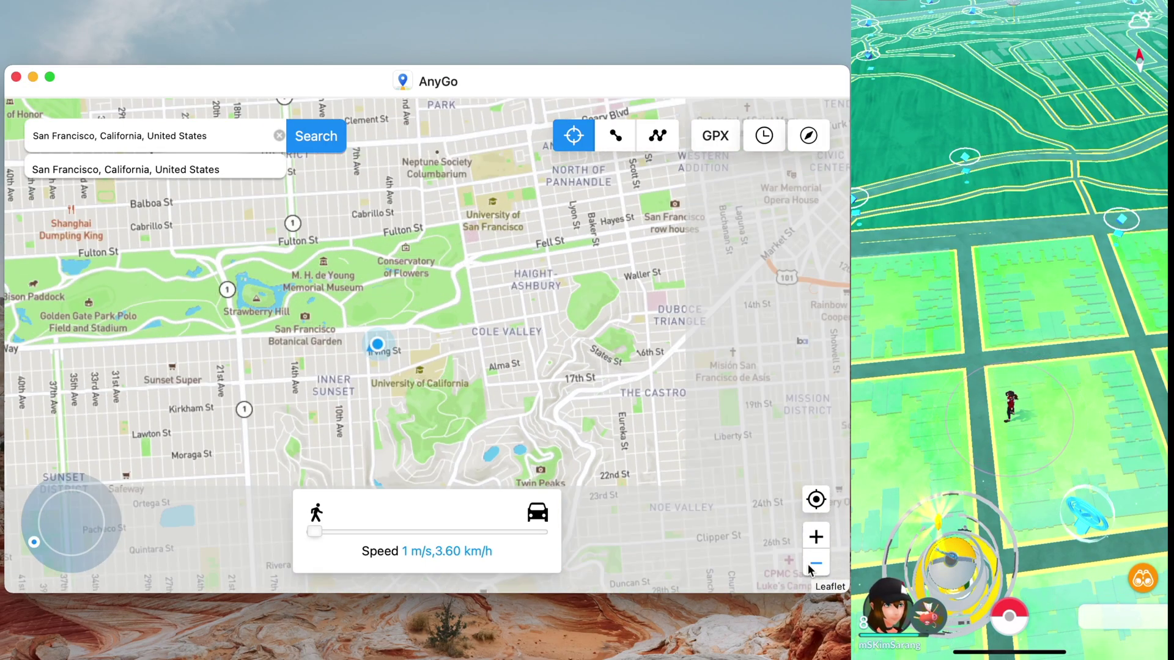
pyautogui.click(815, 564)
pyautogui.click(815, 564)
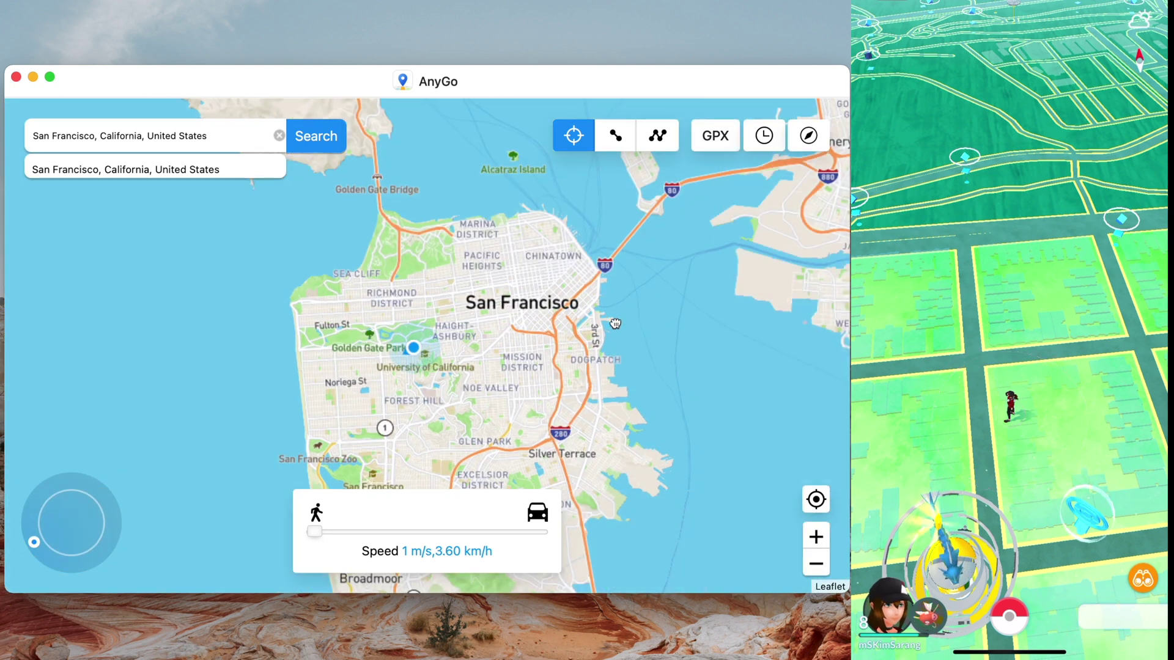
pyautogui.moveTo(560, 237); pyautogui.dragTo(560, 286)
# Step: Try several destination points, settle just north of Chinatown, and teleport there about 6.53 km
pyautogui.click(557, 274)
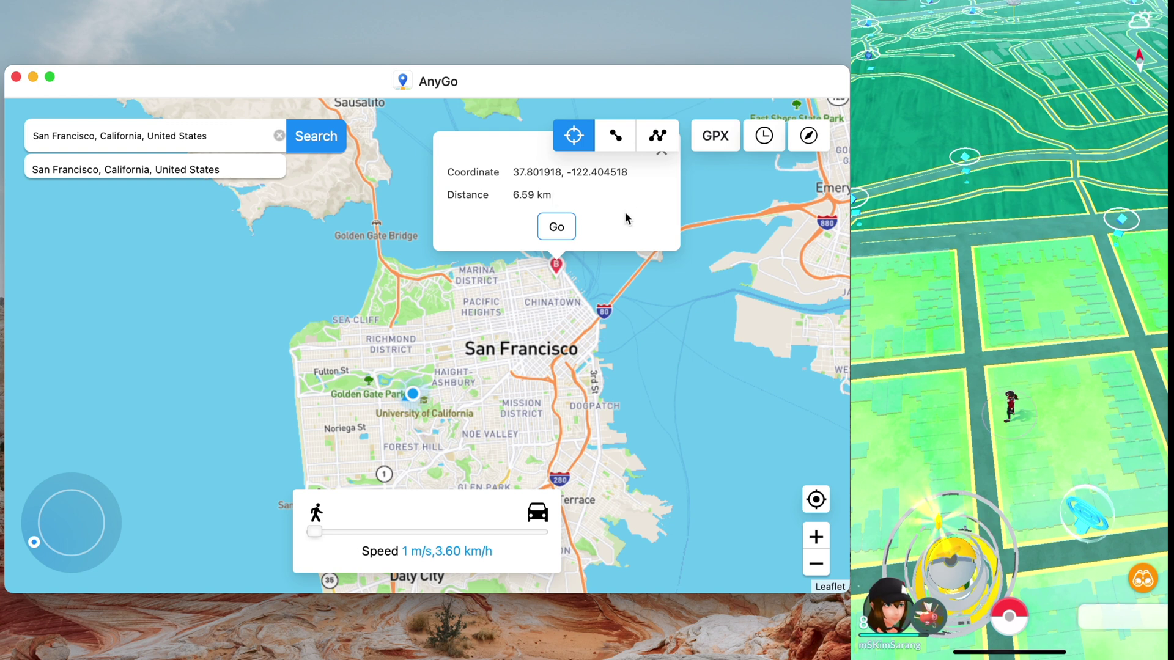
pyautogui.click(433, 325)
pyautogui.click(589, 367)
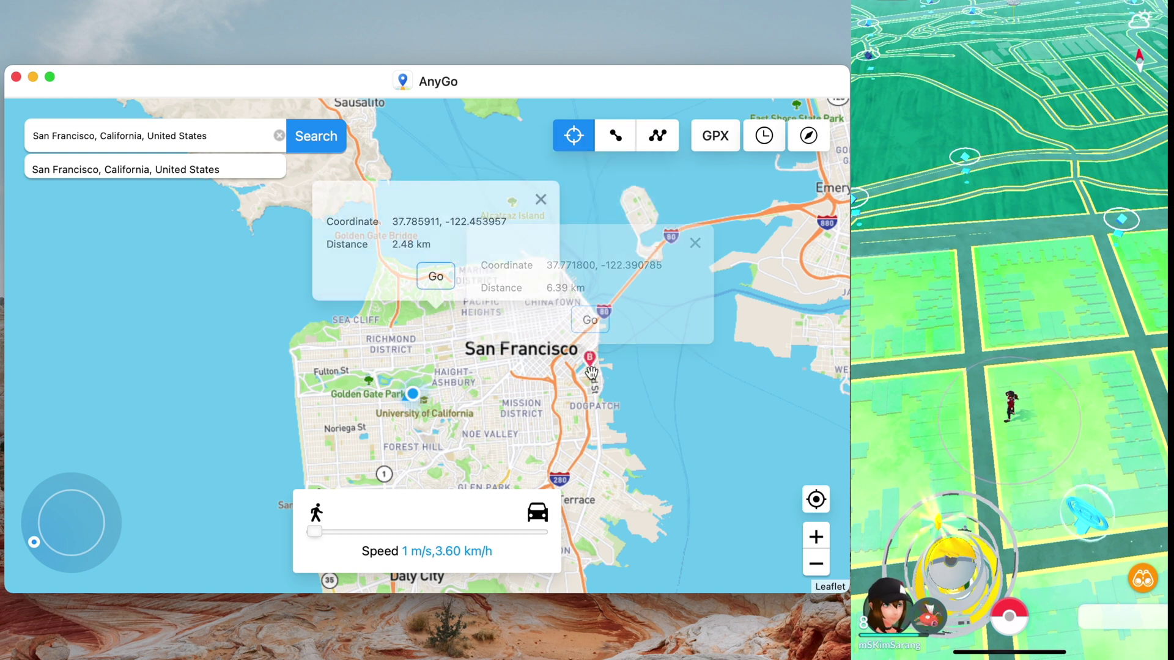
pyautogui.click(483, 406)
pyautogui.click(328, 322)
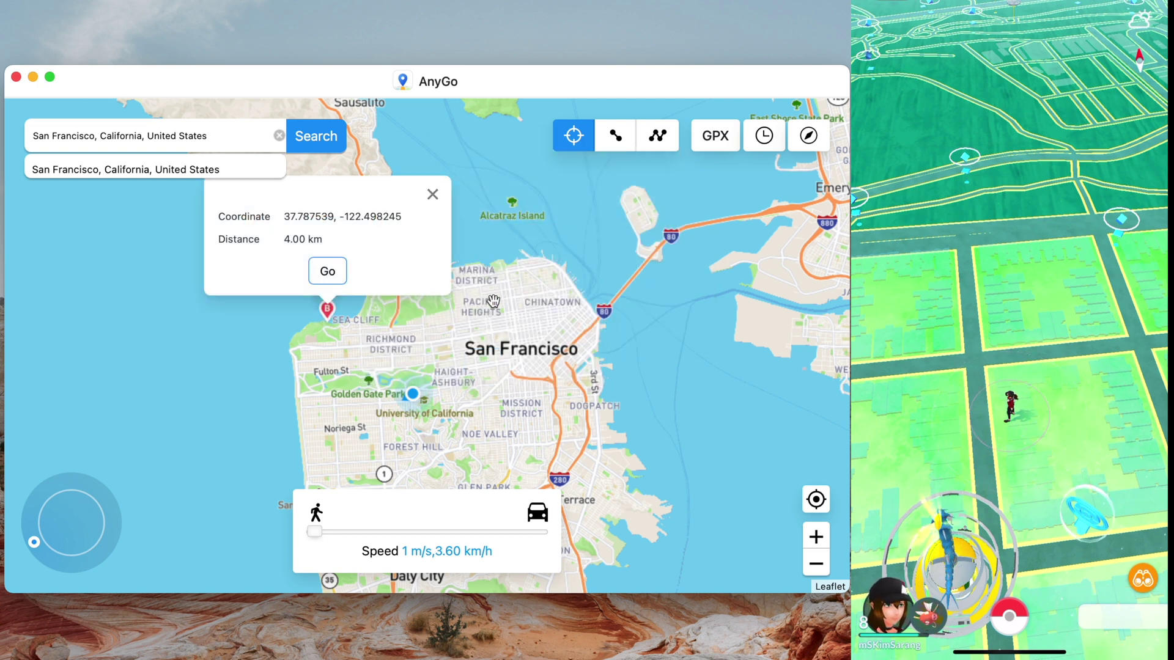
pyautogui.click(552, 269)
pyautogui.click(550, 231)
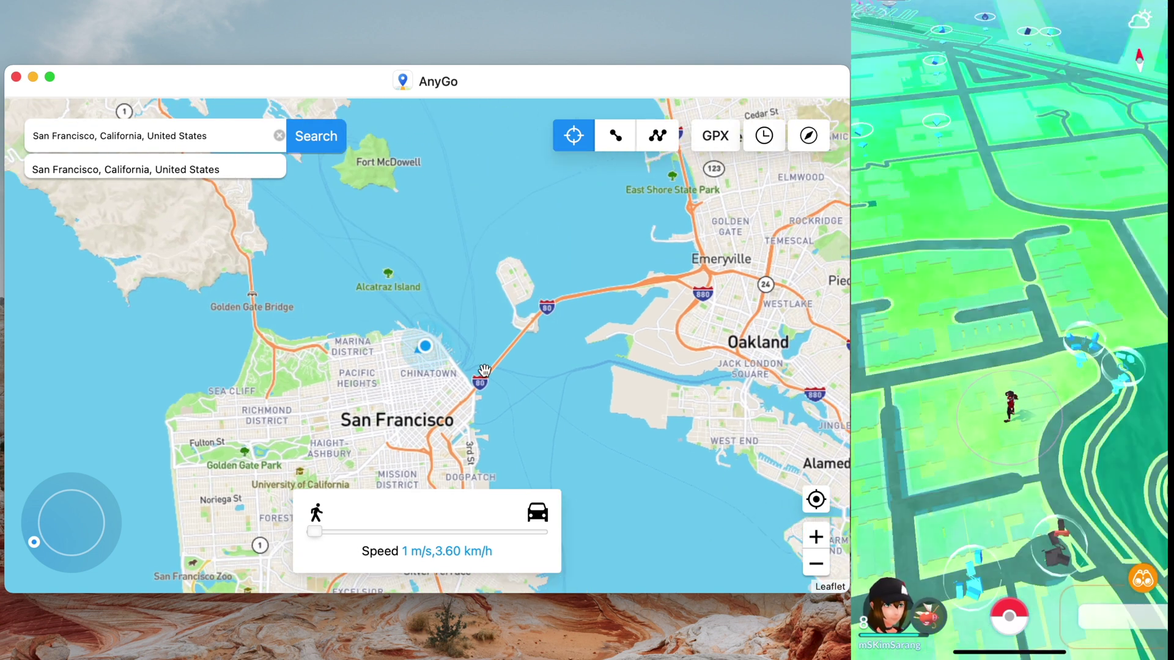
# Step: Walk the avatar right, swing its heading down-right, and zoom the map to street level
pyautogui.moveTo(69, 500)
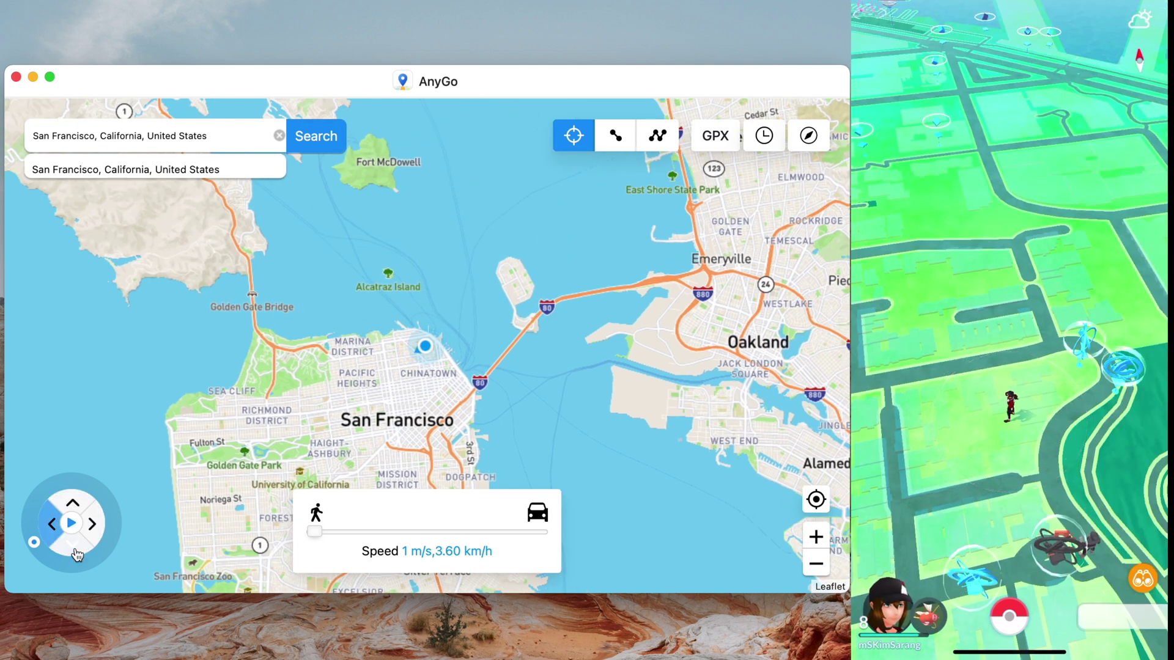
pyautogui.click(94, 531)
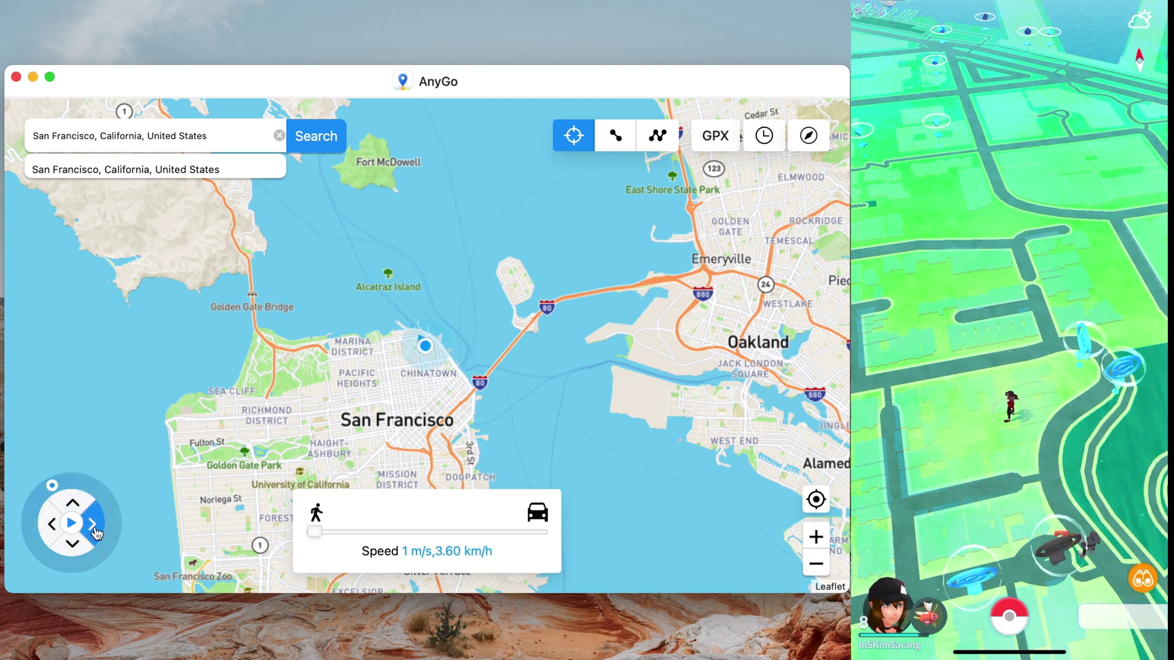
pyautogui.click(34, 521)
pyautogui.moveTo(33, 520)
pyautogui.mouseDown()
pyautogui.moveTo(61, 493)
pyautogui.moveTo(98, 496)
pyautogui.moveTo(101, 524)
pyautogui.moveTo(82, 553)
pyautogui.mouseUp()
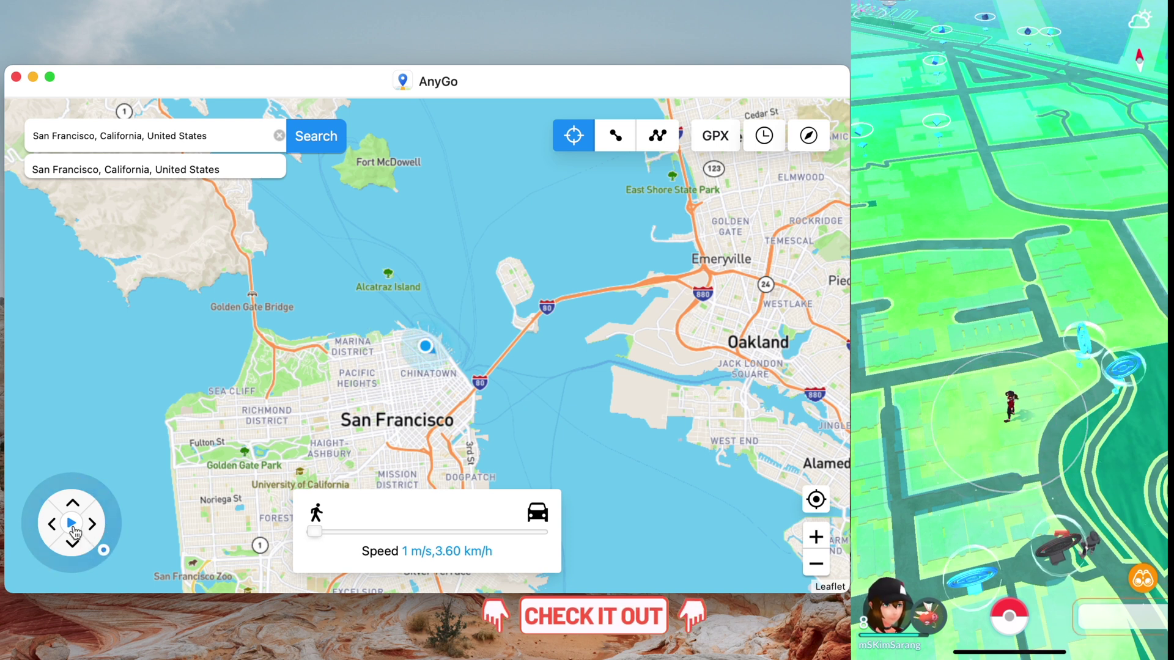
pyautogui.click(72, 524)
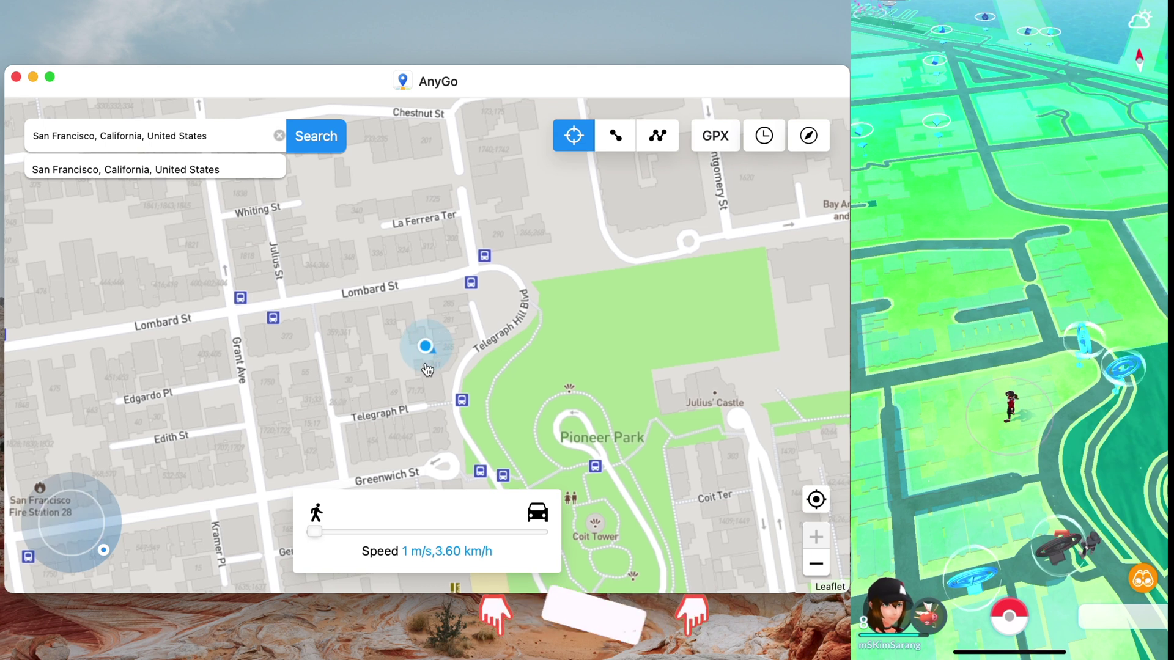